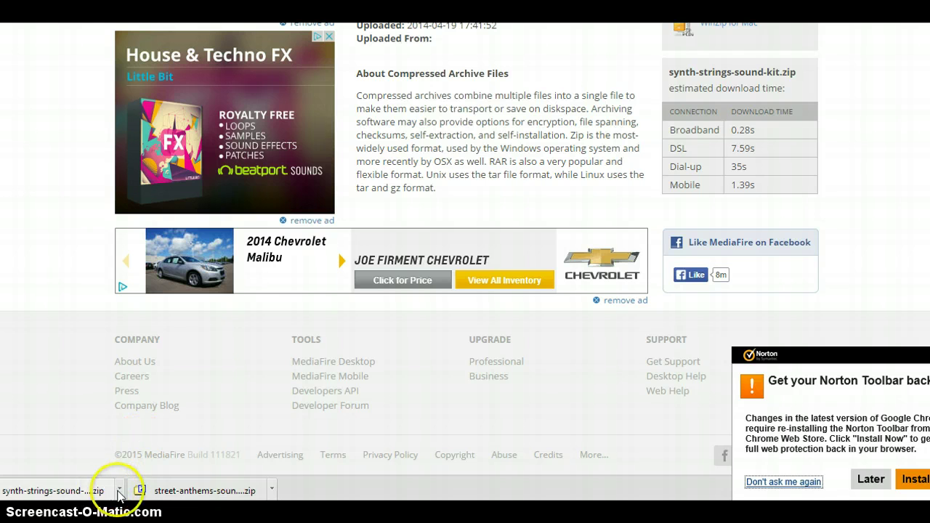
# Show the downloaded street-anthems-sound-kit.zip in its folder and open 7-Zip's file extraction settings for it.
pyautogui.click(271, 491)
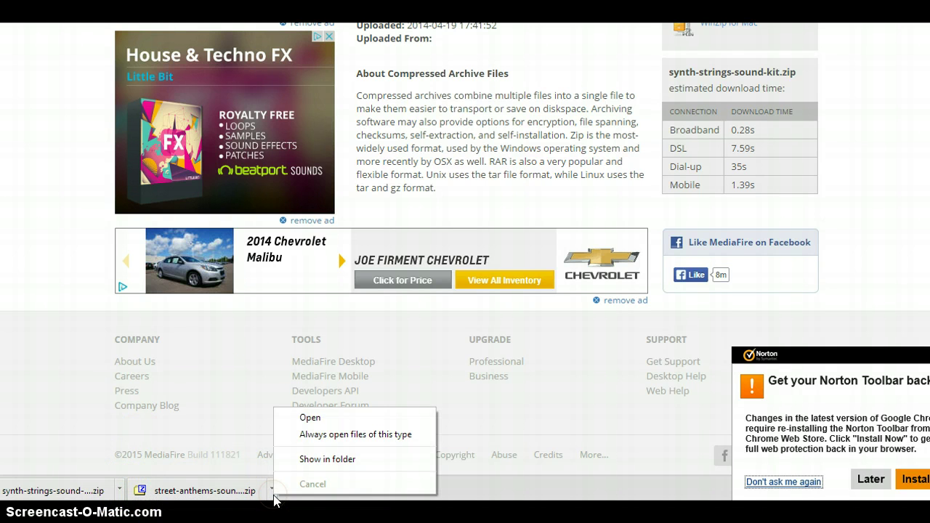
pyautogui.click(281, 459)
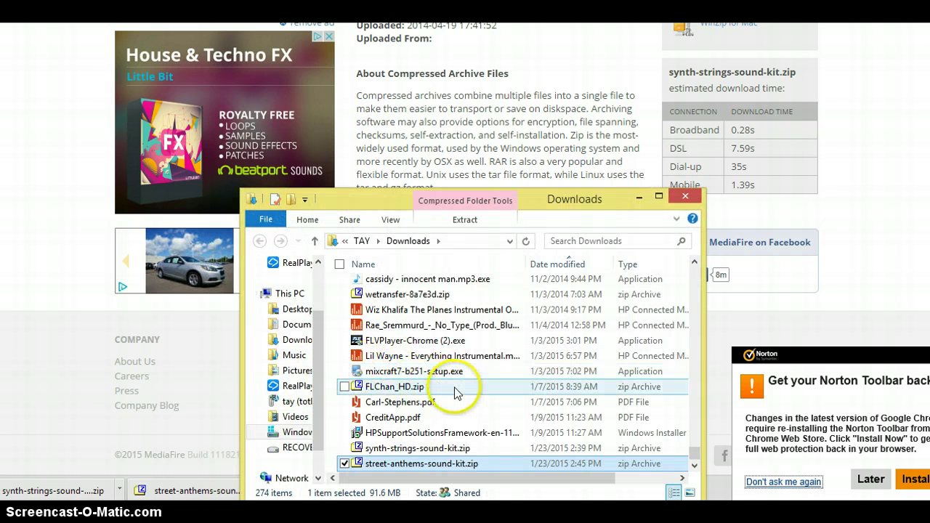
pyautogui.rightClick(471, 465)
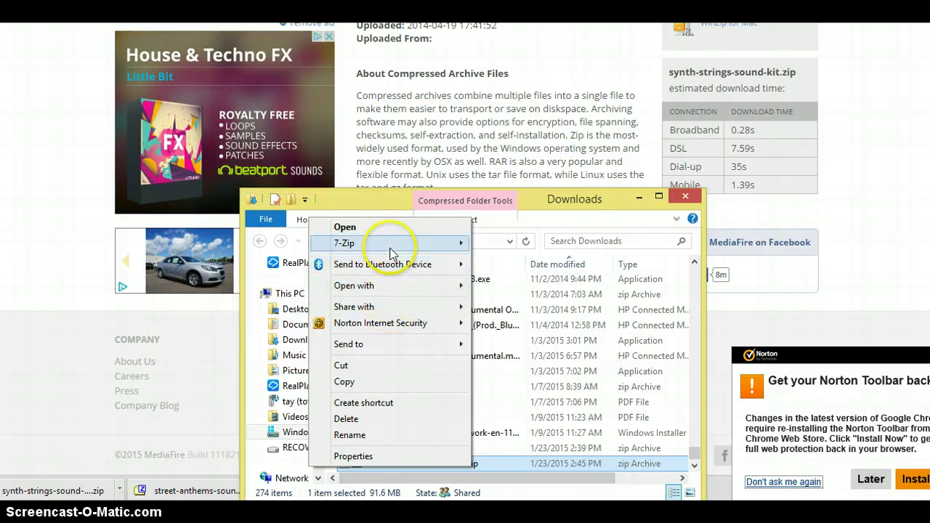
pyautogui.moveTo(381, 247)
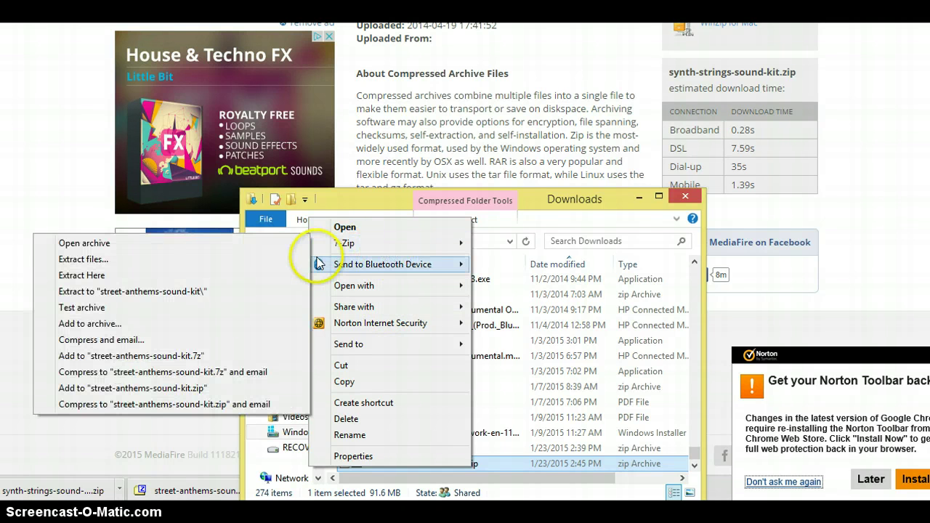
pyautogui.moveTo(341, 245)
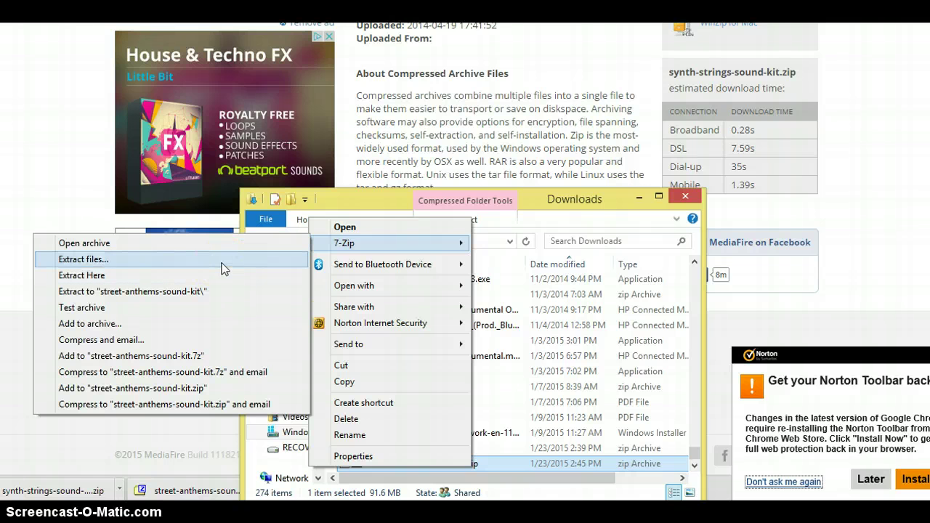
pyautogui.click(222, 262)
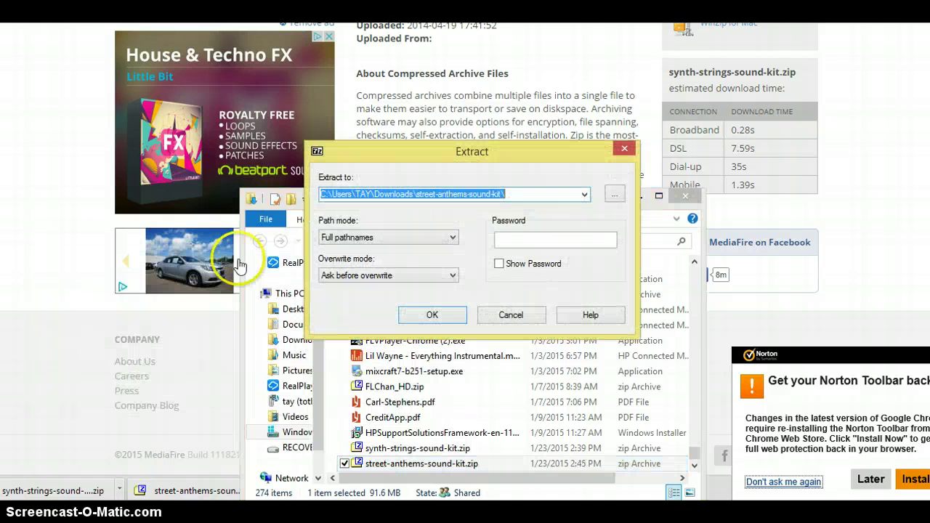
# Browse for the extraction destination down to Program Files (x86)\Image-Line\FL Studio 10 on the Windows (C:) drive.
pyautogui.click(615, 194)
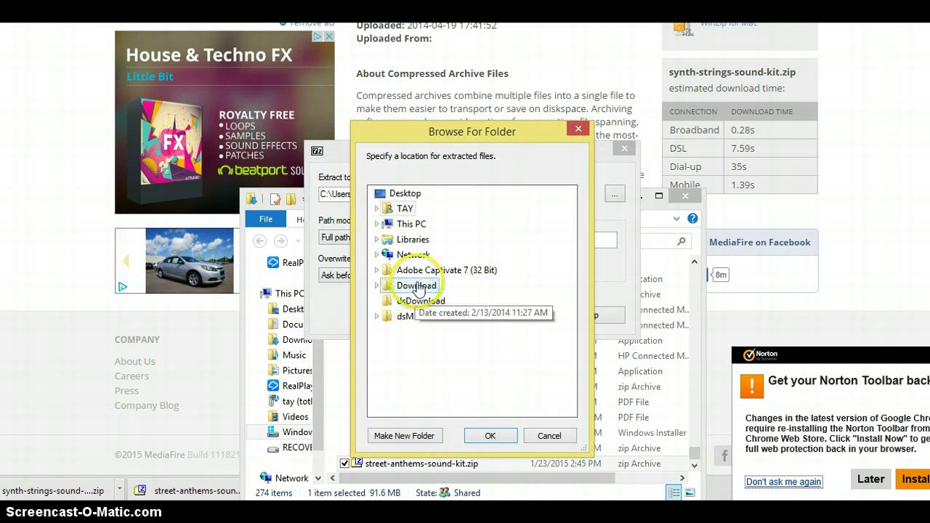
pyautogui.doubleClick(411, 224)
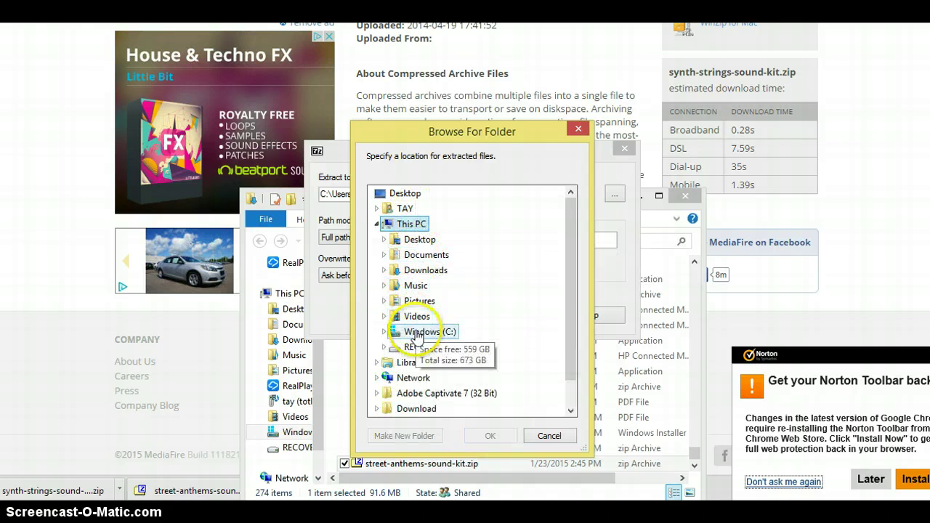
pyautogui.doubleClick(417, 335)
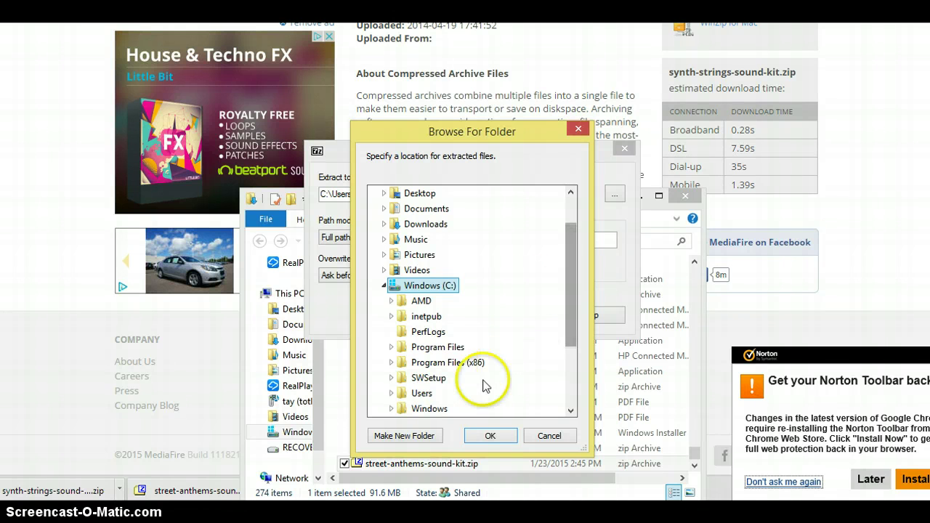
pyautogui.doubleClick(448, 363)
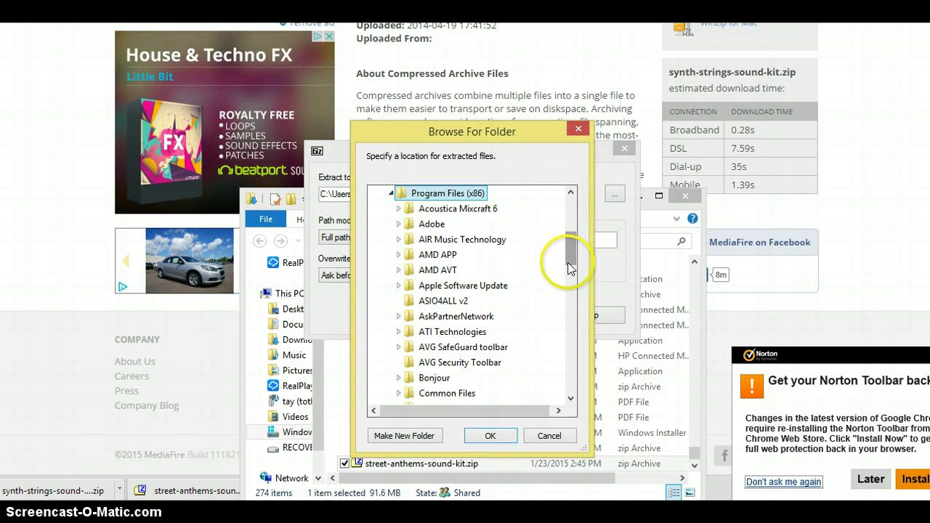
pyautogui.moveTo(570, 248); pyautogui.dragTo(571, 278)
pyautogui.doubleClick(407, 331)
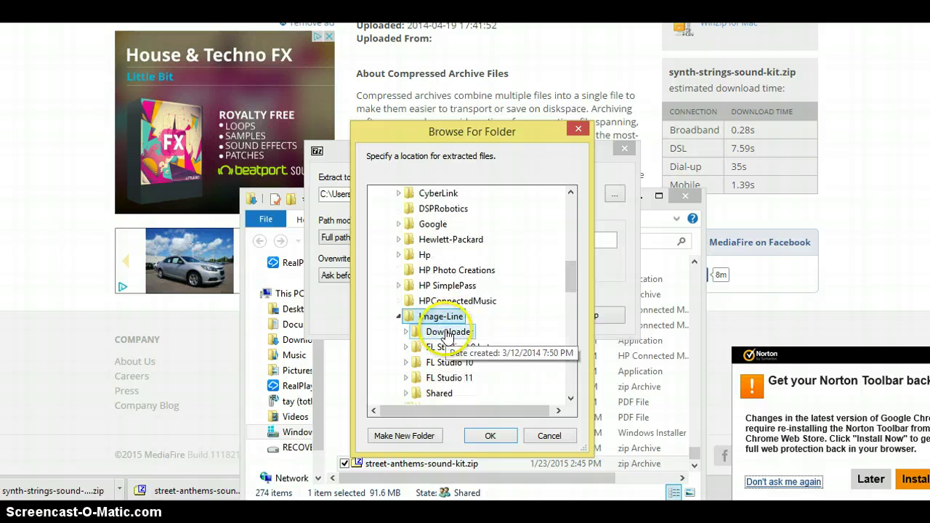
pyautogui.doubleClick(472, 369)
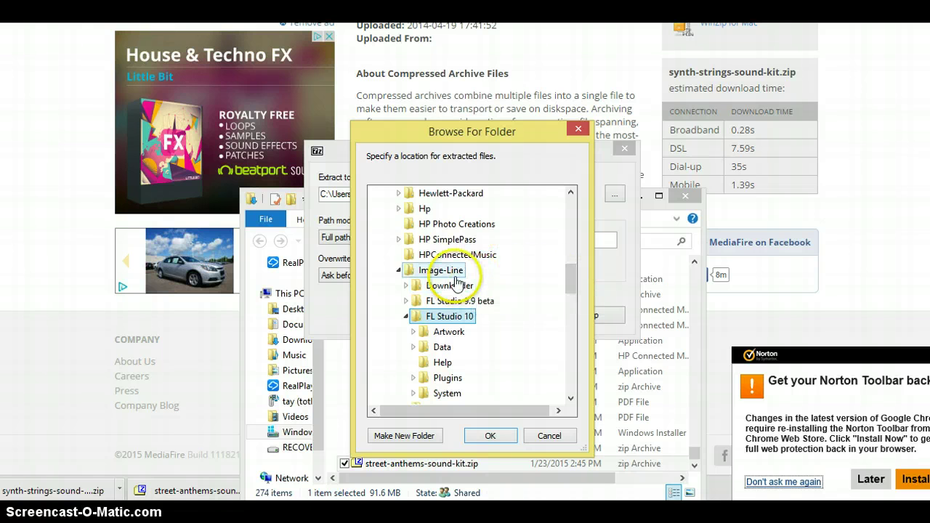
pyautogui.moveTo(574, 284)
pyautogui.mouseDown()
pyautogui.moveTo(571, 244)
pyautogui.moveTo(570, 283)
pyautogui.mouseUp()
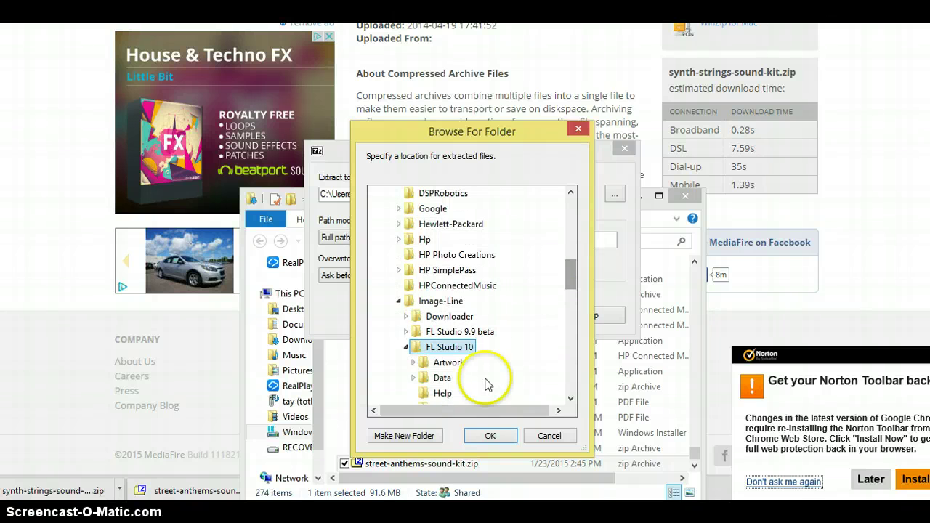
pyautogui.click(446, 348)
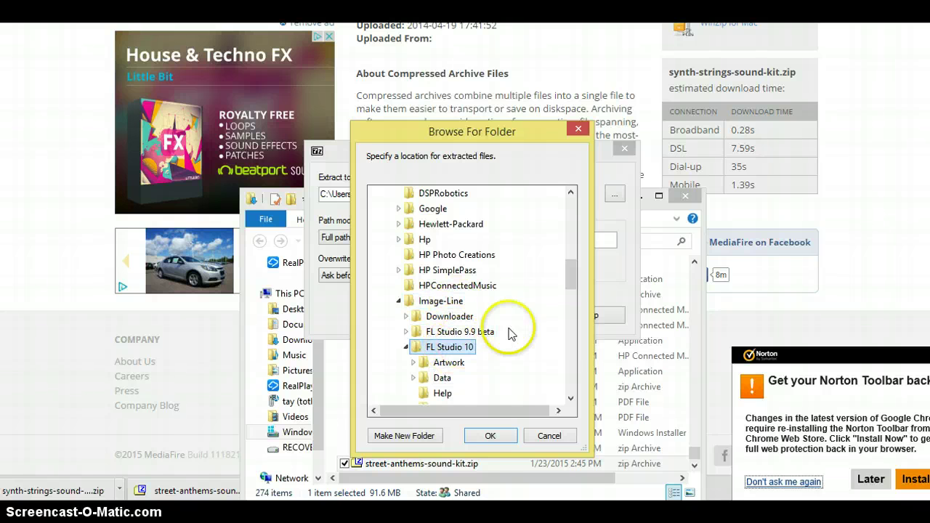
# Choose Data\Patches\User inside FL Studio 10 as the destination and extract the street-anthems kit there.
pyautogui.scroll(-4, 567, 289)
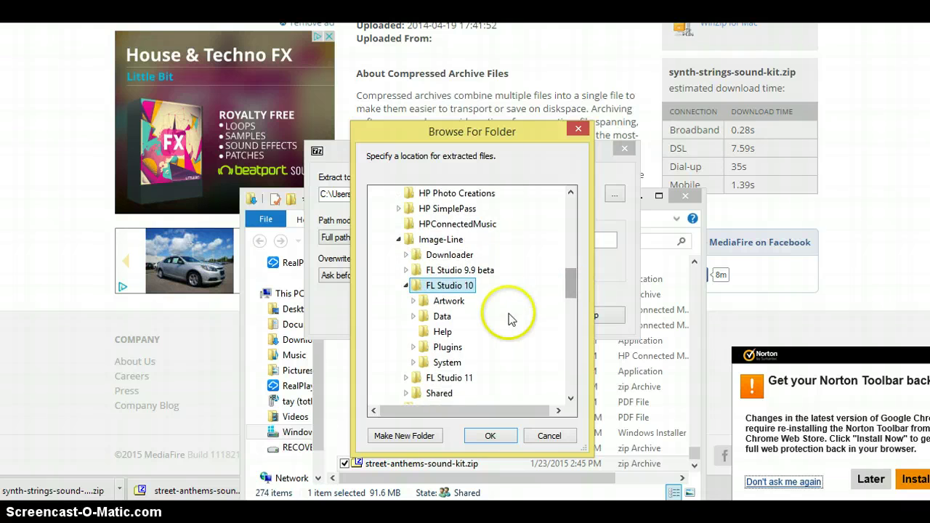
pyautogui.click(450, 321)
pyautogui.doubleClick(452, 321)
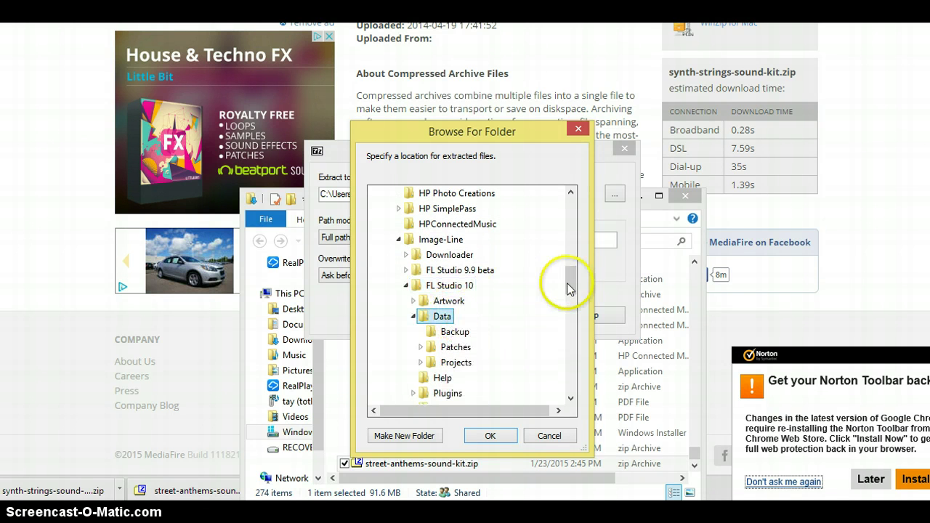
pyautogui.doubleClick(458, 349)
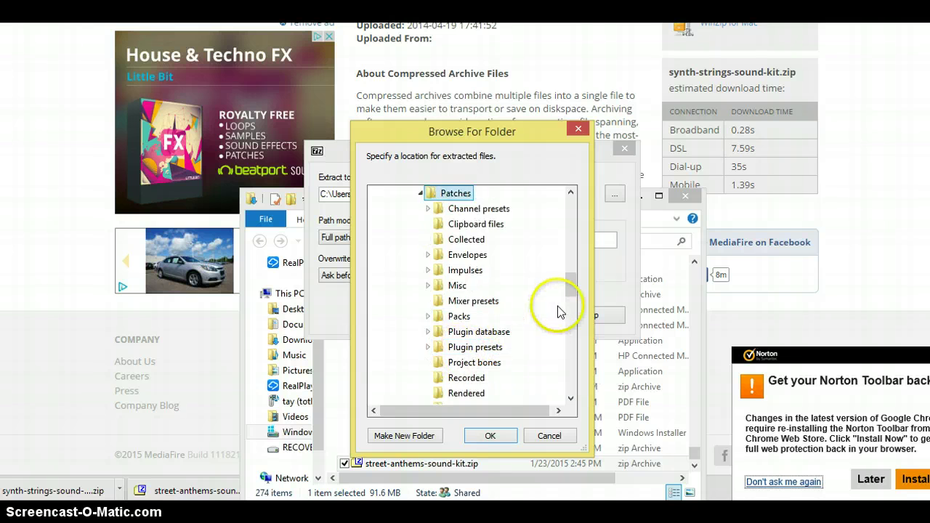
pyautogui.scroll(-3, 569, 300)
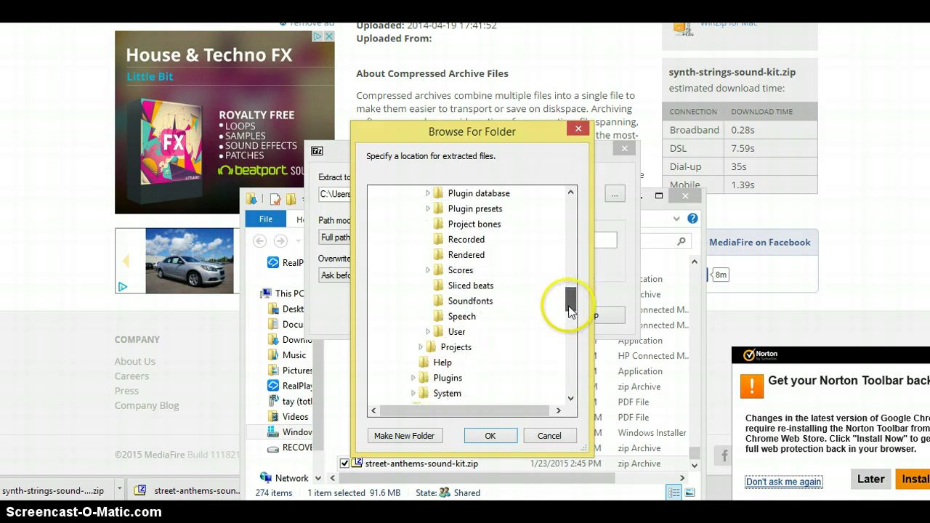
pyautogui.doubleClick(456, 332)
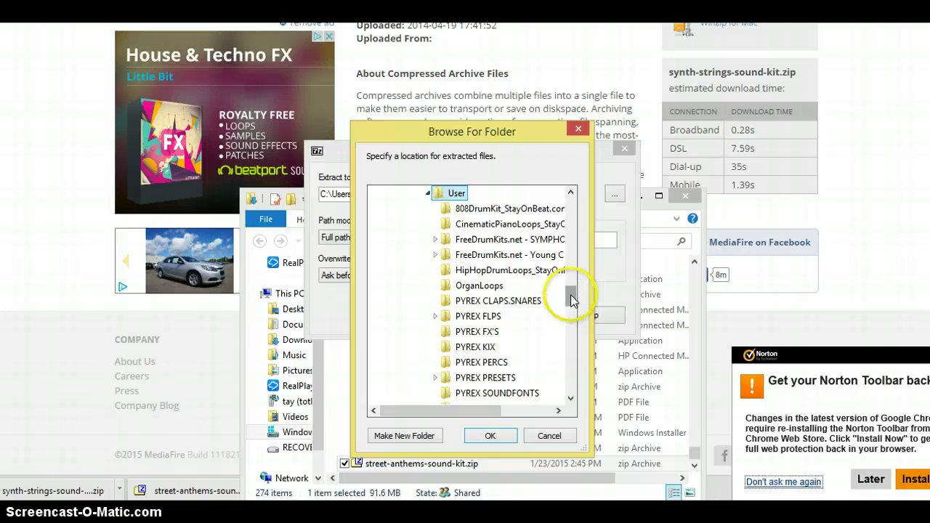
pyautogui.moveTo(571, 300)
pyautogui.mouseDown()
pyautogui.moveTo(571, 316)
pyautogui.moveTo(569, 298)
pyautogui.mouseUp()
pyautogui.click(484, 439)
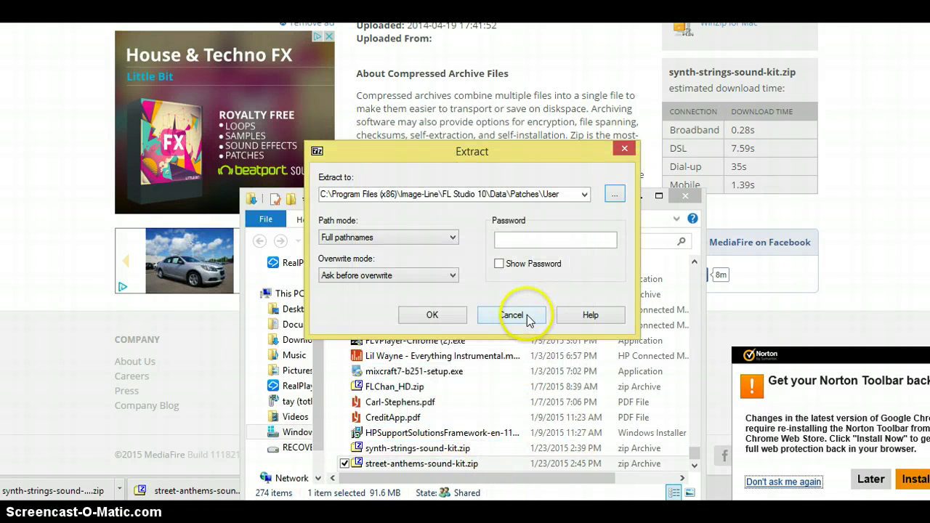
pyautogui.click(418, 315)
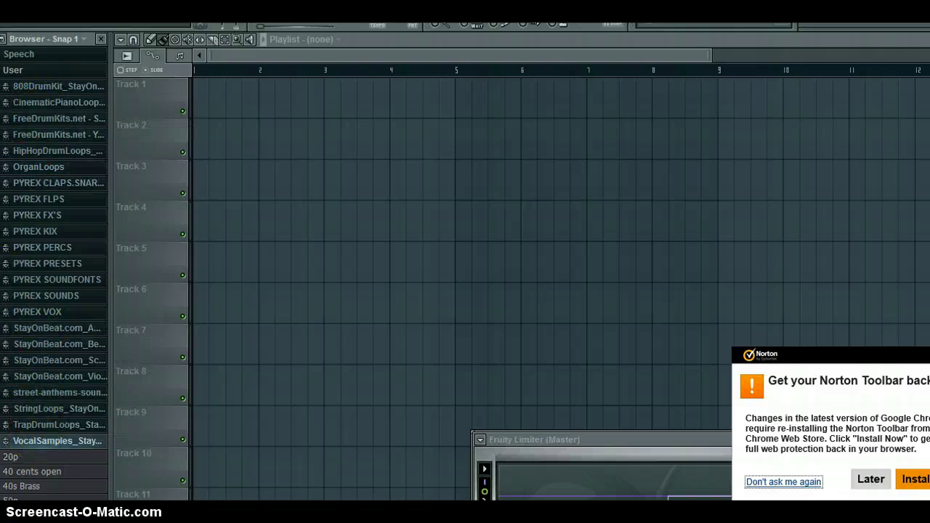
# In FL Studio's browser, find the street-anthems-sound-kit folder under User and expand it and its Street Anthems subfolder.
pyautogui.scroll(-15, 54, 276)
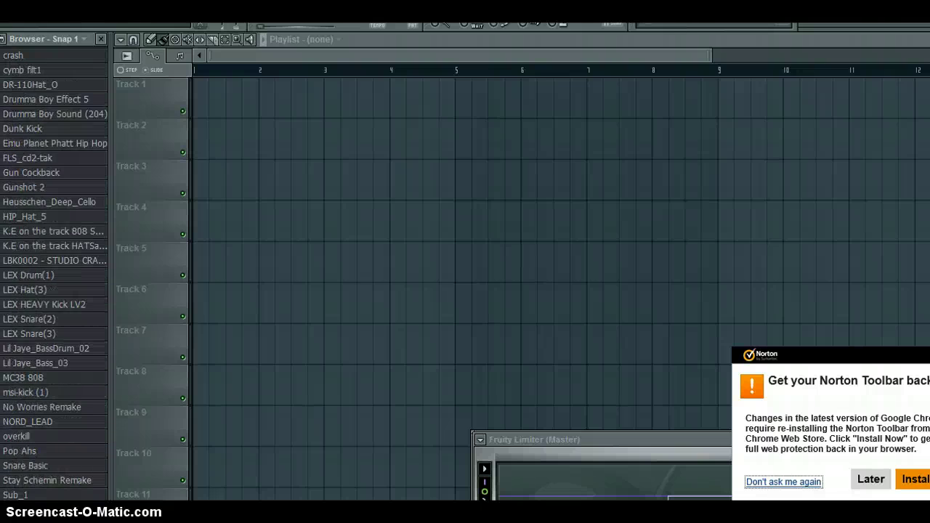
pyautogui.scroll(15, 53, 274)
pyautogui.scroll(4, 55, 249)
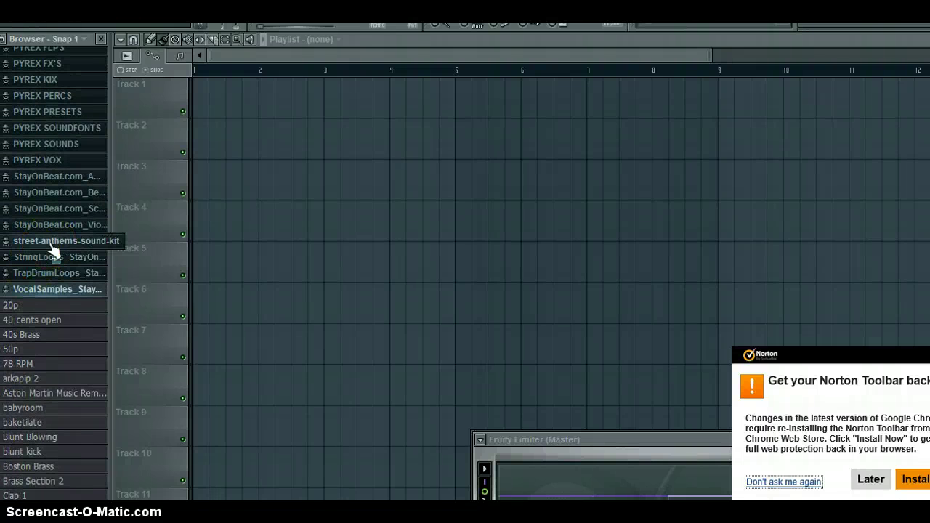
pyautogui.click(52, 245)
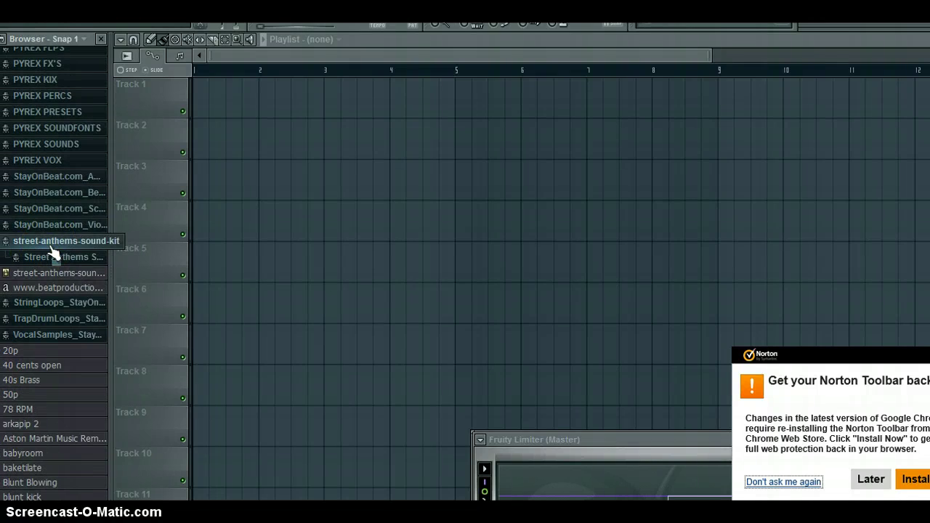
pyautogui.click(52, 256)
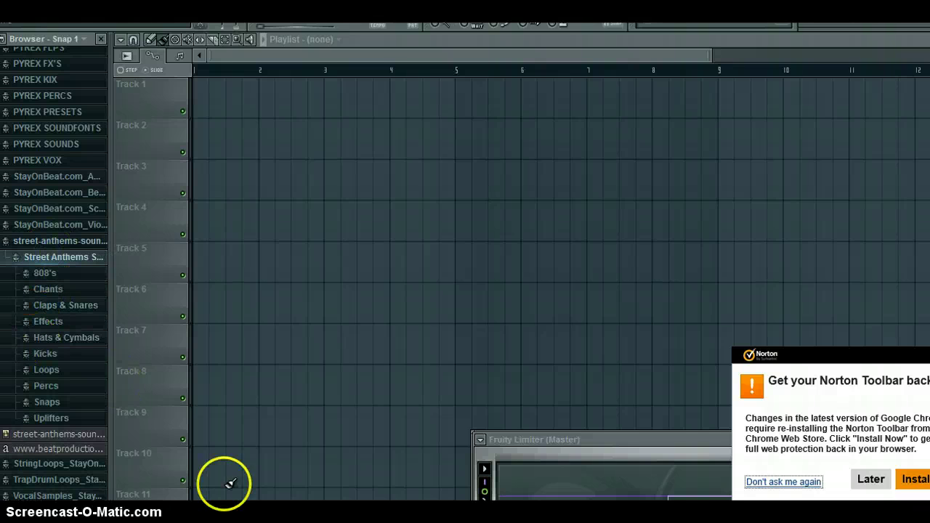
# Switch back to the web browser, show the downloaded synth-strings-sound-kit.zip in its folder and open 7-Zip's file extraction settings for it.
pyautogui.hotkey('alt', 'Tab')
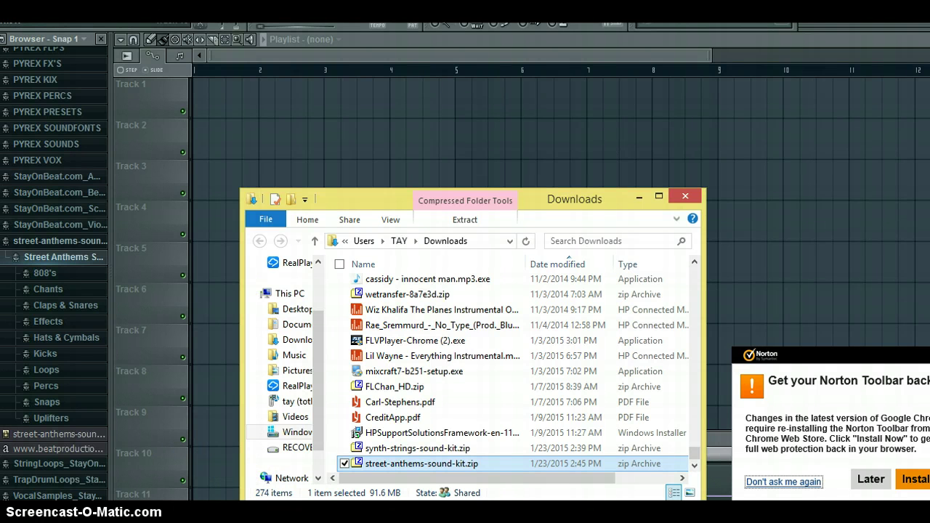
pyautogui.hotkey('alt', 'Tab')
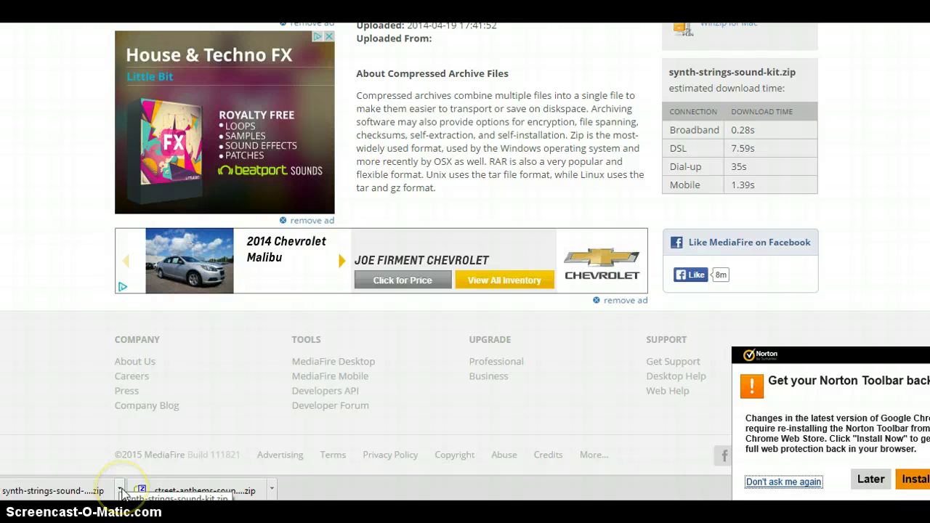
pyautogui.click(121, 490)
pyautogui.click(150, 450)
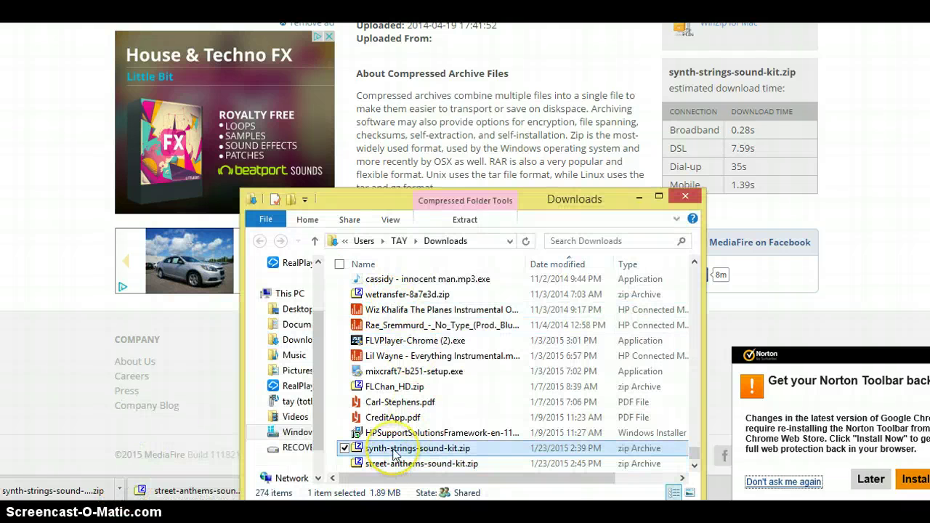
pyautogui.rightClick(393, 454)
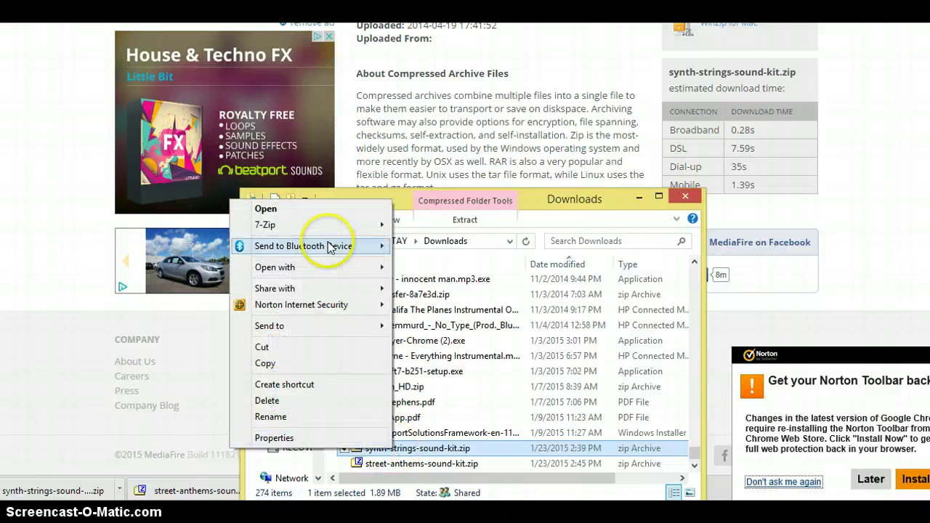
pyautogui.moveTo(329, 233)
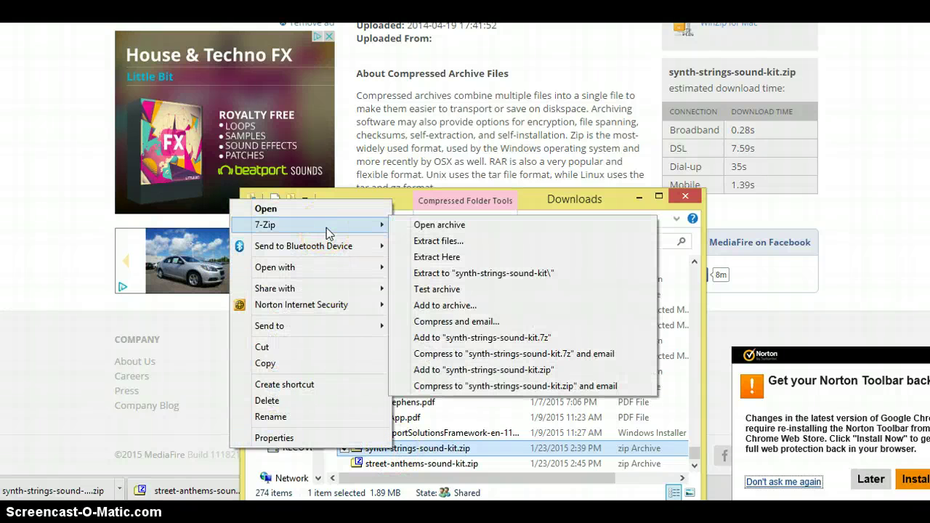
pyautogui.click(418, 250)
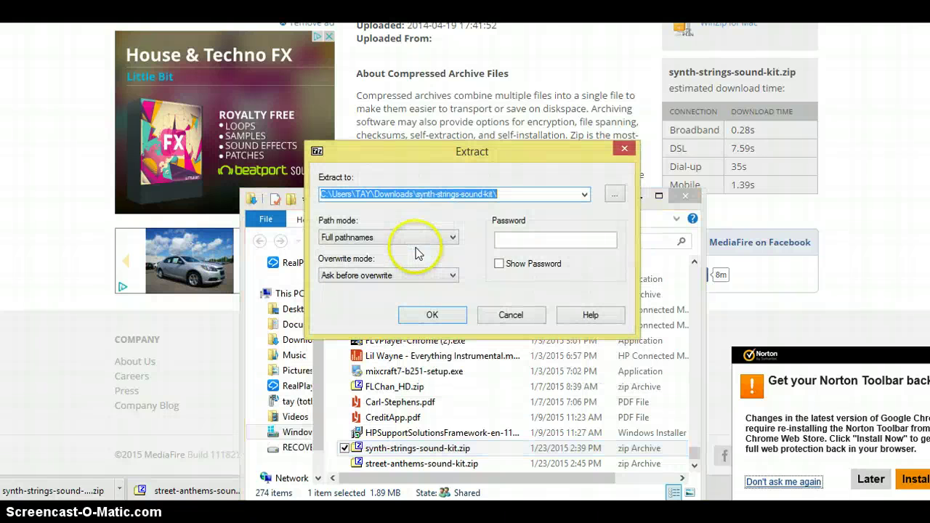
# Browse for the synth-strings kit's extraction destination through This PC and Windows (C:) to Program Files (x86)\Image-Line\FL Studio 10.
pyautogui.click(611, 196)
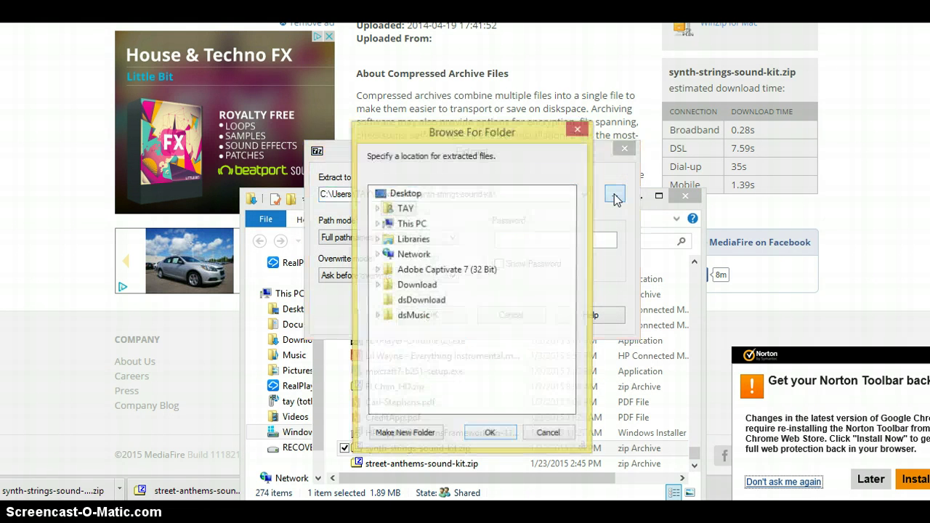
pyautogui.click(420, 227)
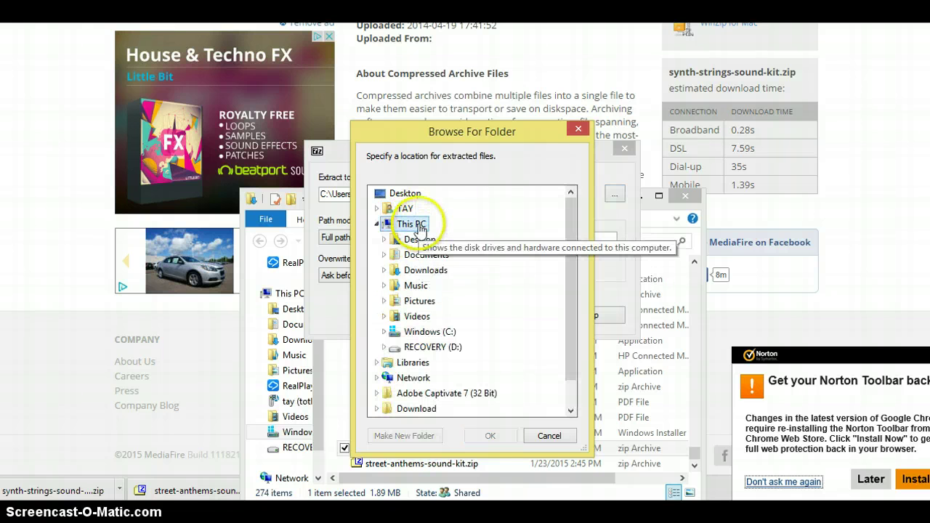
pyautogui.click(425, 336)
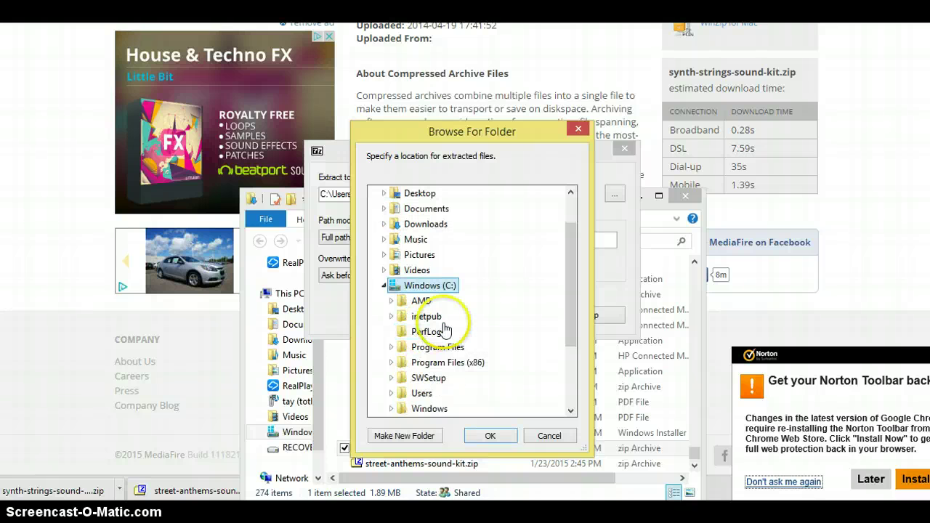
pyautogui.moveTo(575, 320); pyautogui.dragTo(571, 332)
pyautogui.click(476, 332)
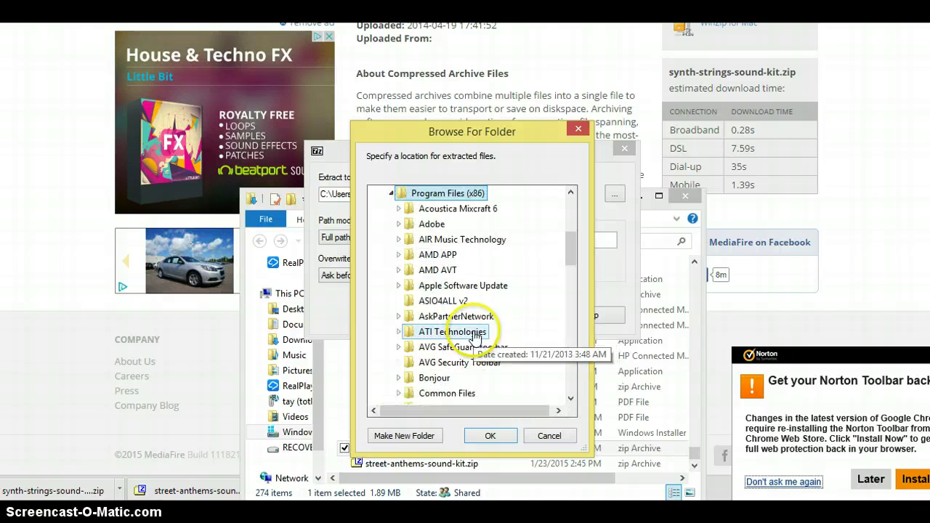
pyautogui.moveTo(568, 249); pyautogui.dragTo(571, 294)
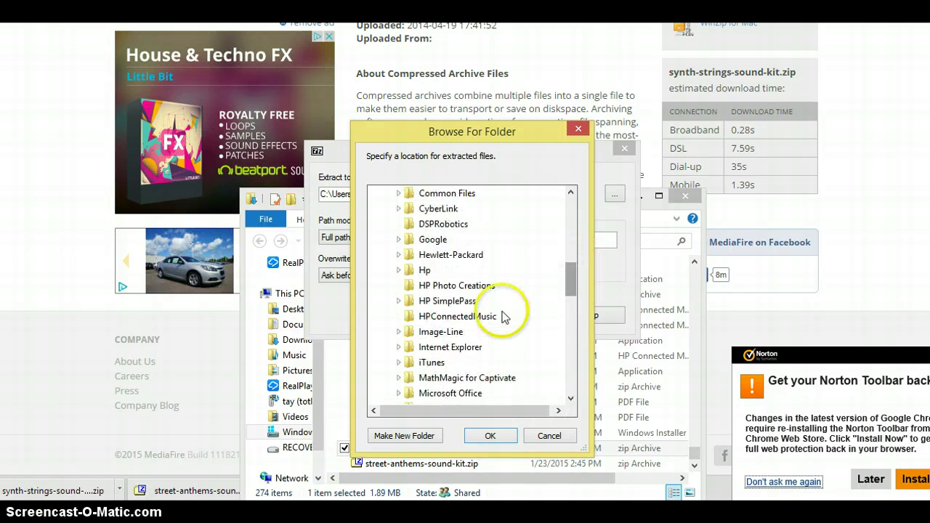
pyautogui.doubleClick(466, 332)
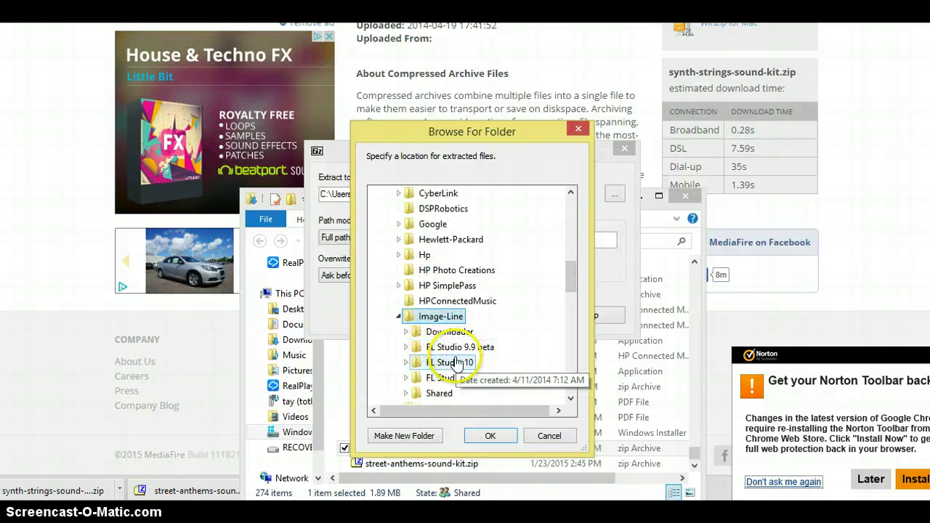
pyautogui.doubleClick(456, 362)
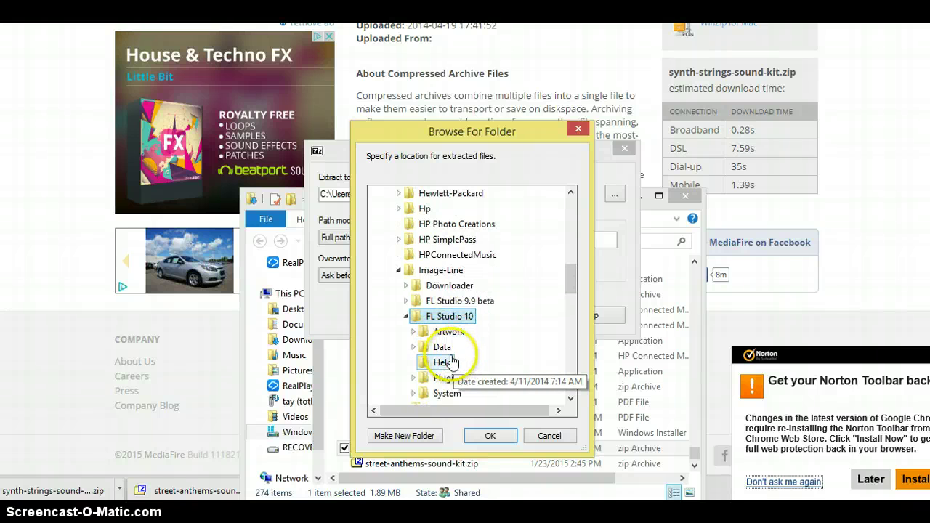
# Choose the Data\Patches\User folder inside FL Studio 10 as the destination and extract the synth-strings kit there.
pyautogui.doubleClick(445, 349)
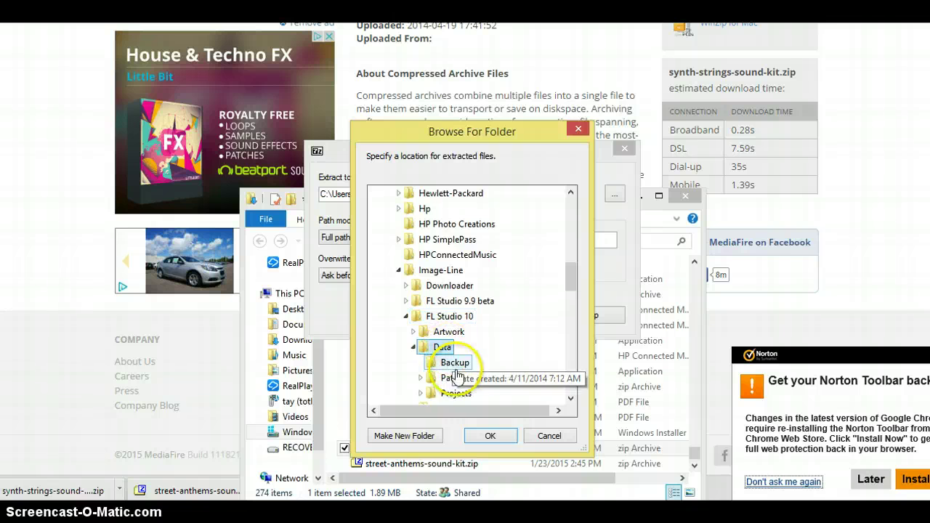
pyautogui.doubleClick(448, 377)
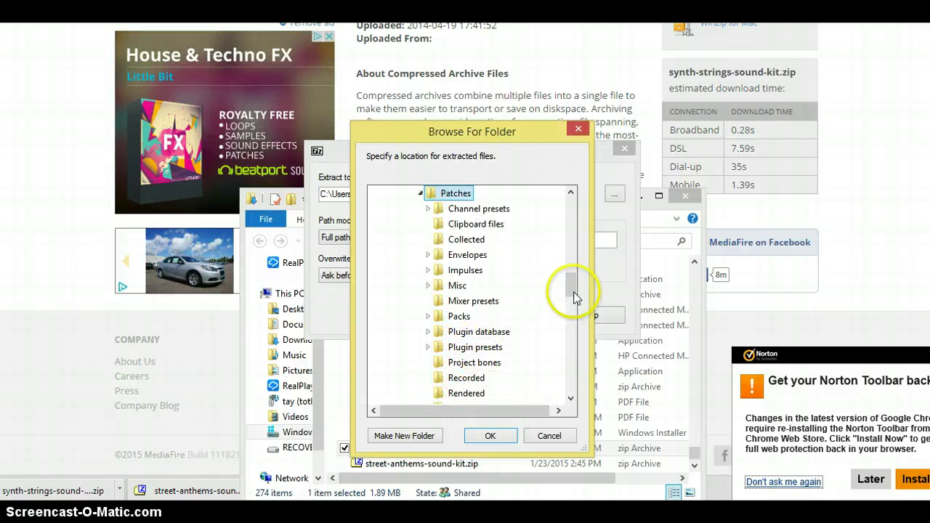
pyautogui.moveTo(573, 290); pyautogui.dragTo(574, 302)
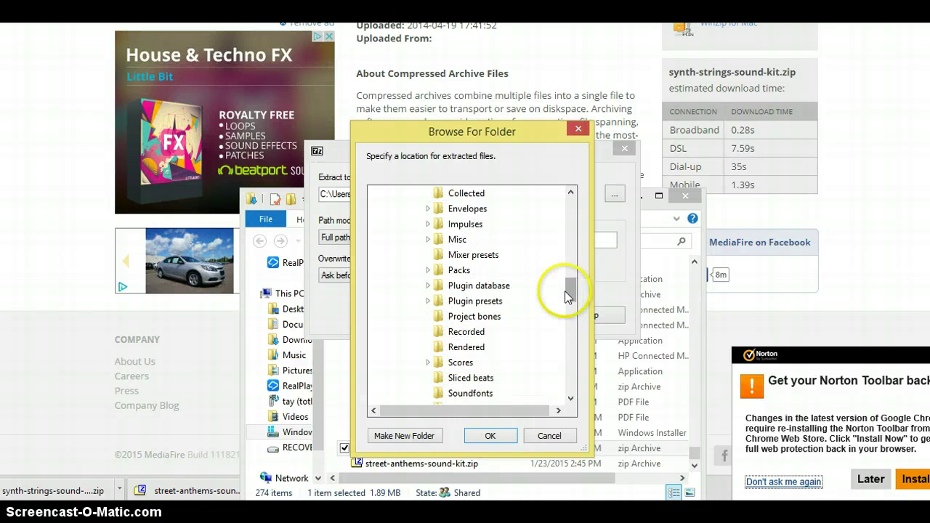
pyautogui.scroll(-1, 575, 294)
pyautogui.scroll(-1, 573, 294)
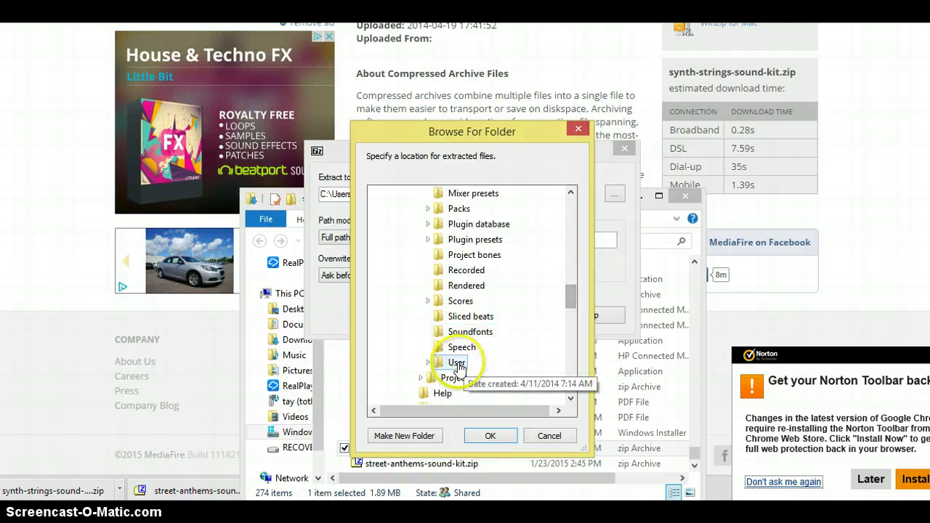
pyautogui.doubleClick(457, 363)
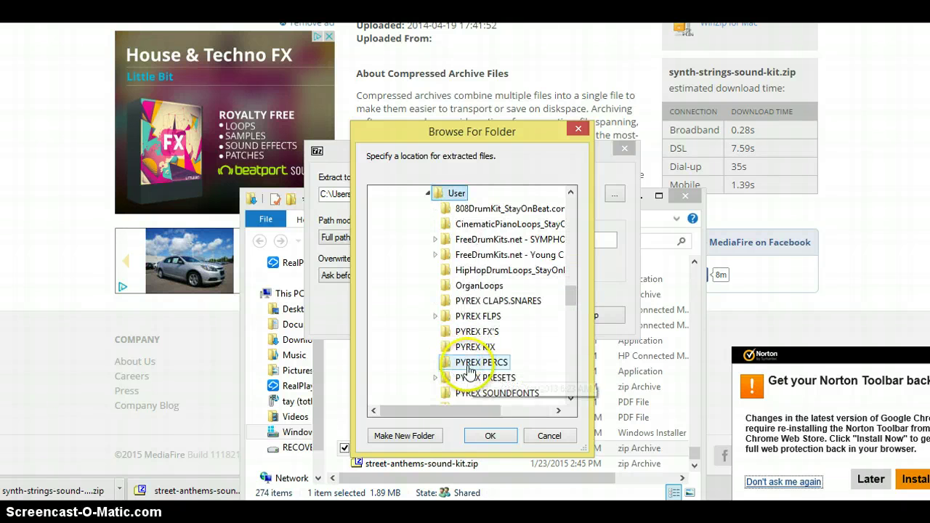
pyautogui.click(488, 436)
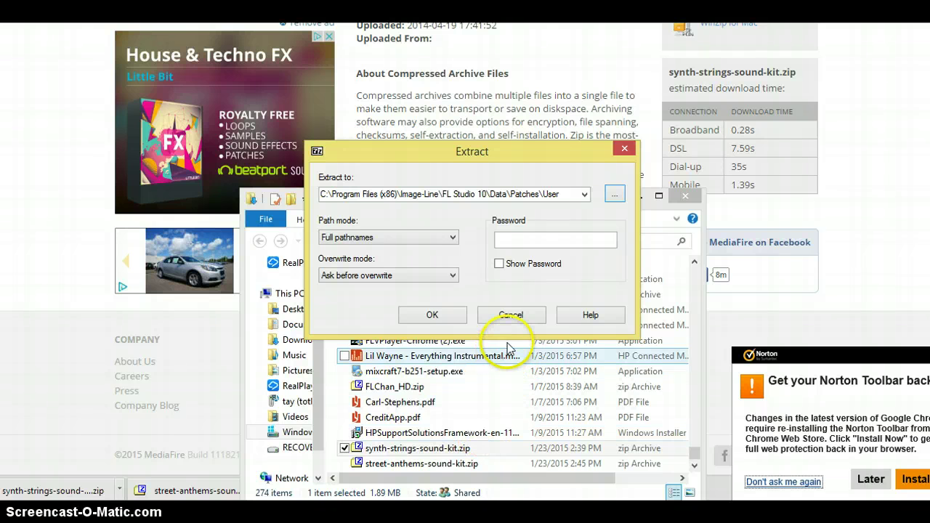
pyautogui.click(457, 323)
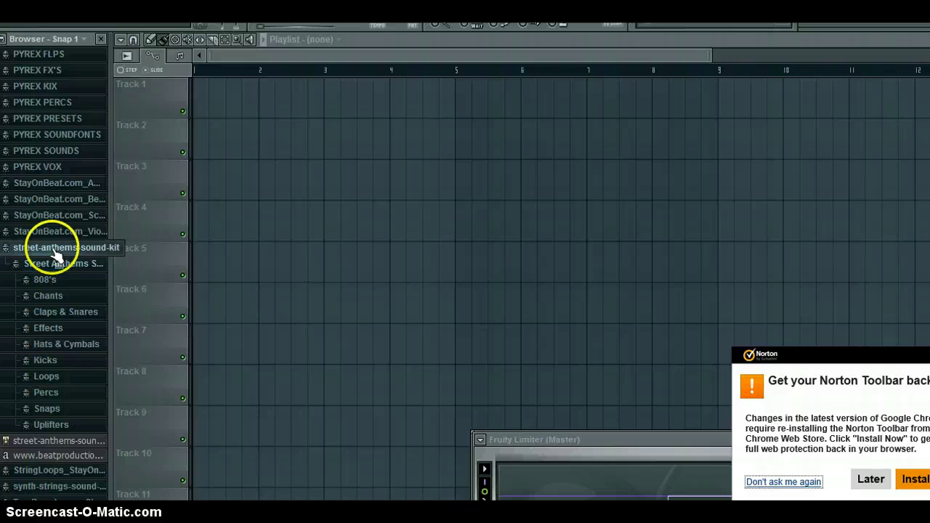
# In FL Studio's browser, collapse street-anthems-sound-kit, expand synth-strings-sound-kit and its Synth Strings Sound Kit subfolder, and preview the StringA#3 sample.
pyautogui.click(54, 251)
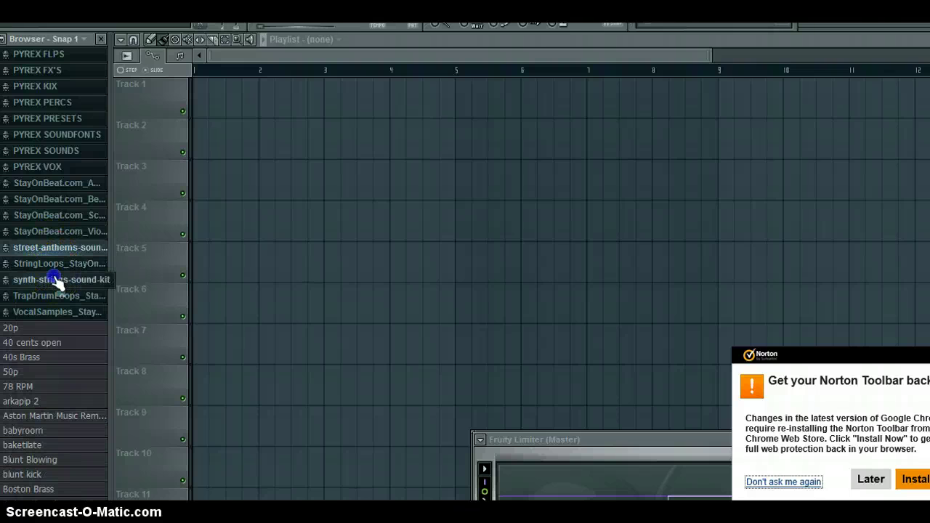
pyautogui.click(55, 280)
pyautogui.click(57, 296)
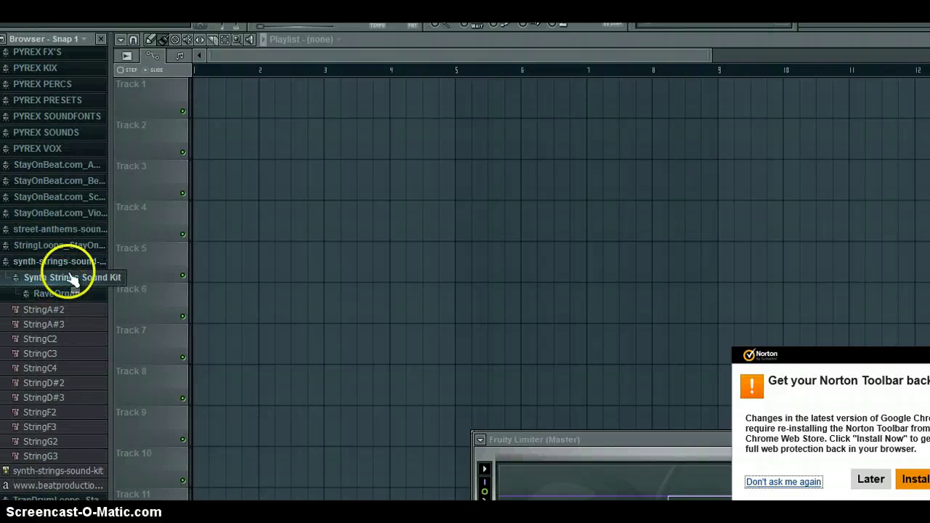
pyautogui.click(323, 313)
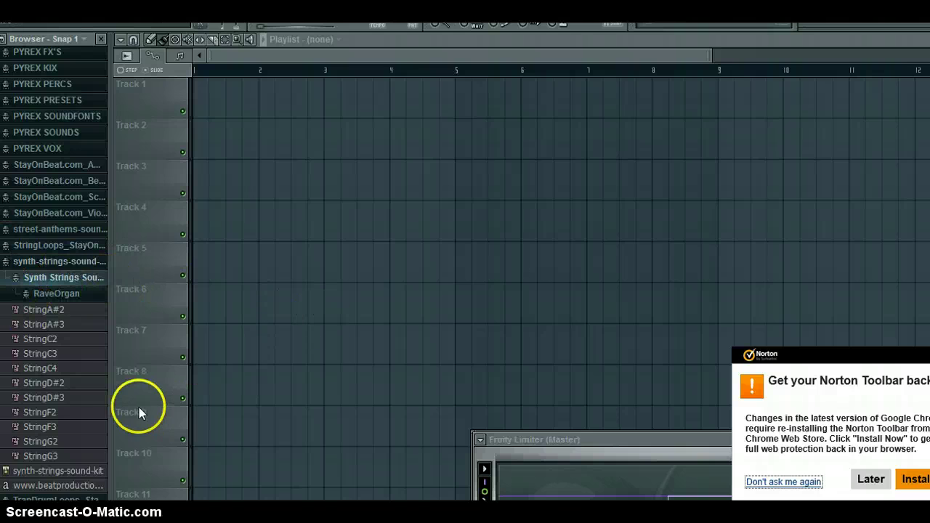
pyautogui.click(45, 324)
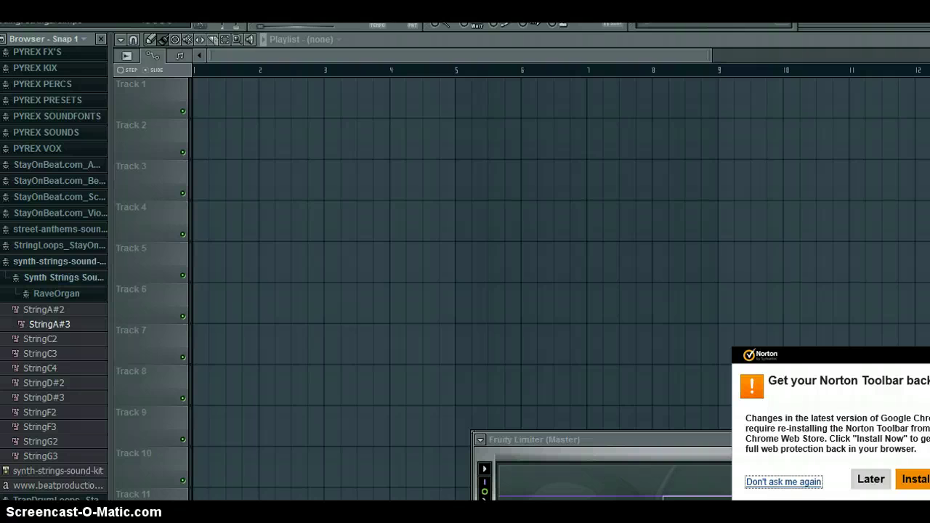